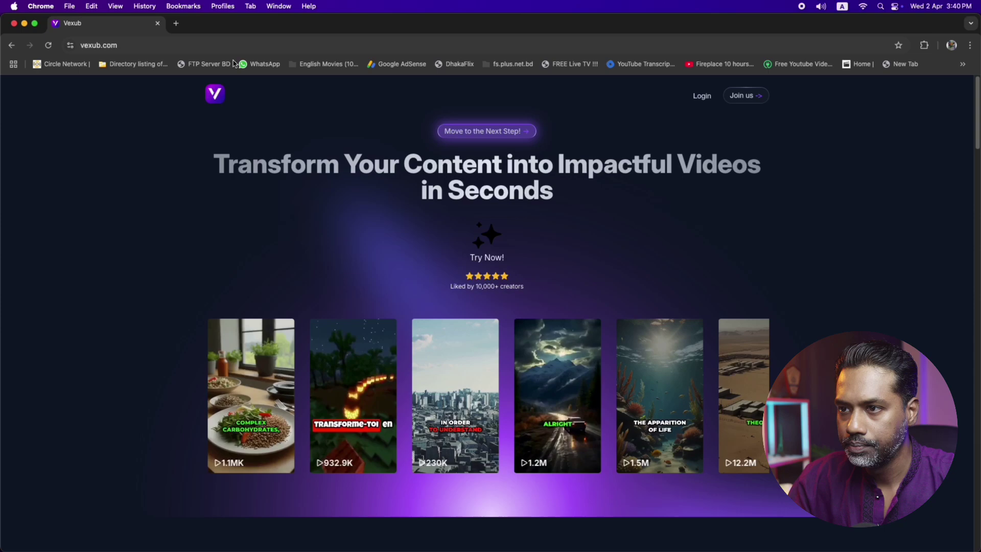
- Browse the Vexub landing page and open the account creation page via Join us
{"action": "scroll", "coordinate": [602, 153], "scroll_direction": "down", "scroll_amount": 5}
{"action": "scroll", "coordinate": [574, 243], "scroll_direction": "down", "scroll_amount": 20}
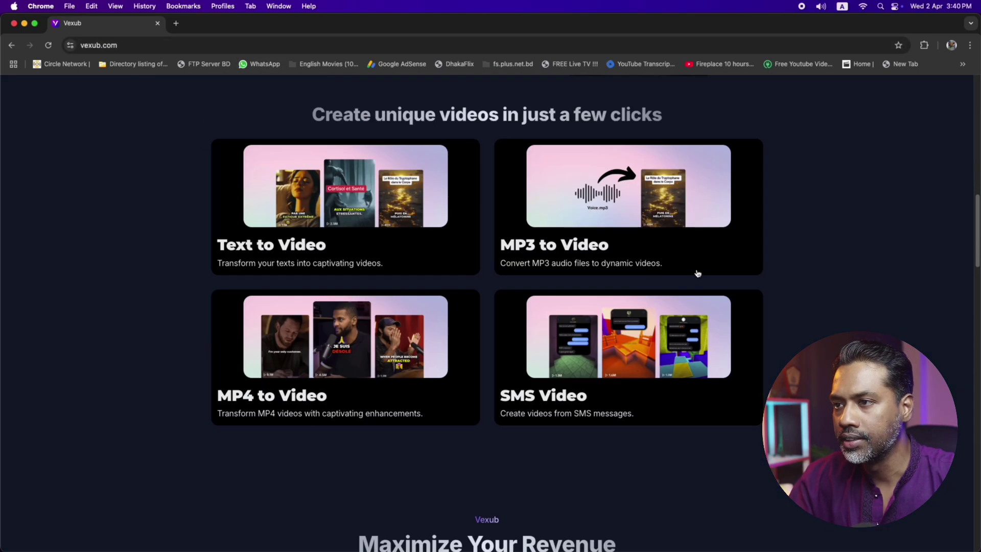
{"action": "scroll", "coordinate": [702, 287], "scroll_direction": "down", "scroll_amount": 5}
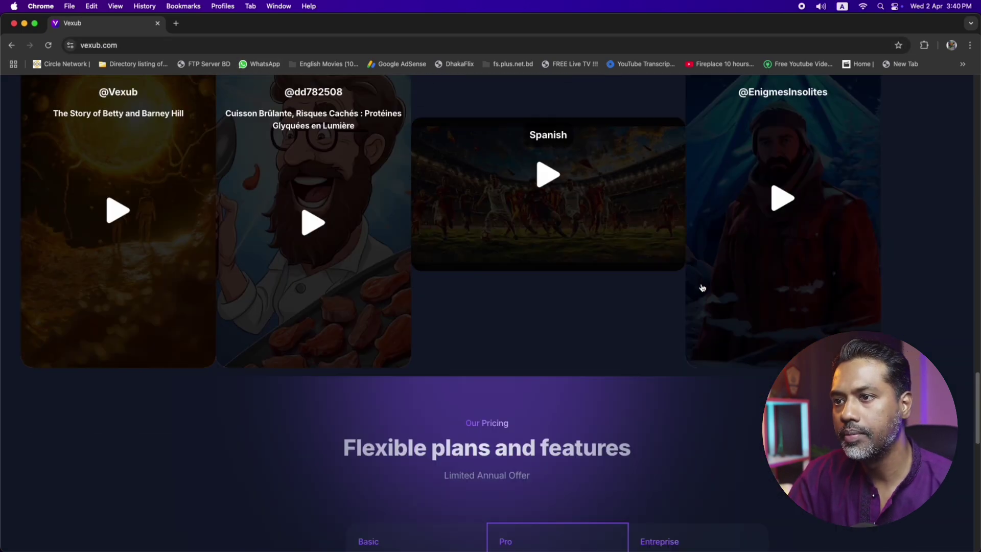
{"action": "scroll", "coordinate": [705, 289], "scroll_direction": "up", "scroll_amount": 15}
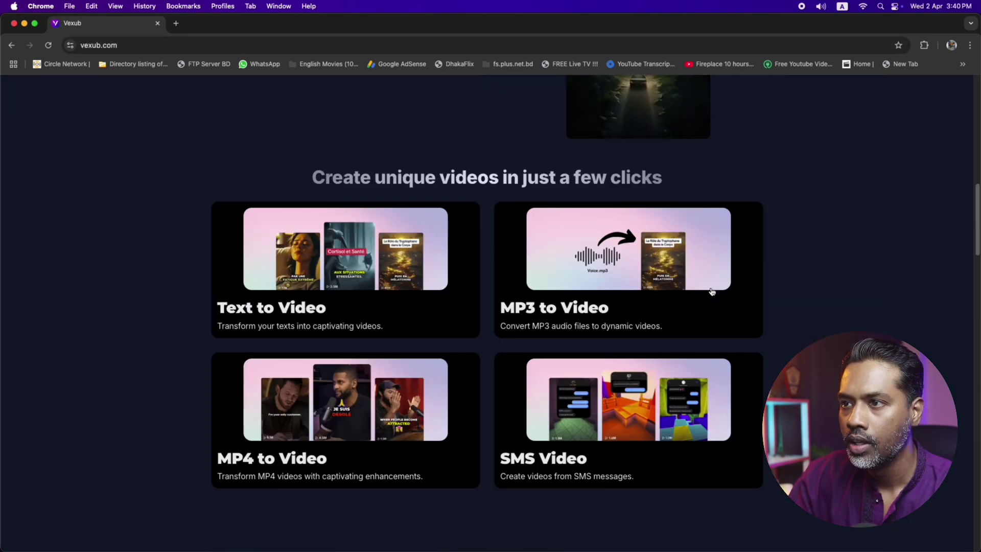
{"action": "scroll", "coordinate": [708, 286], "scroll_direction": "up", "scroll_amount": 10}
{"action": "left_click", "coordinate": [741, 97]}
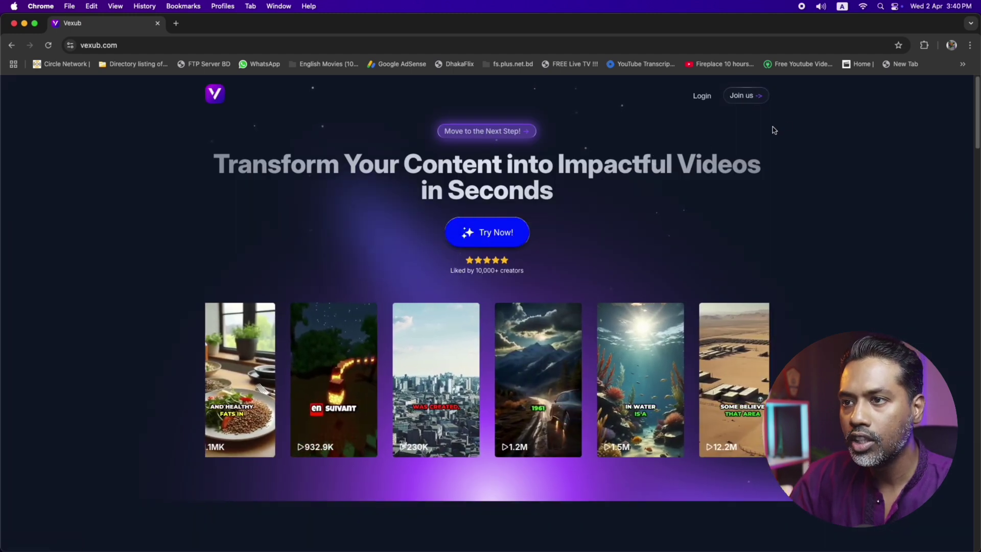
{"action": "left_click", "coordinate": [745, 96]}
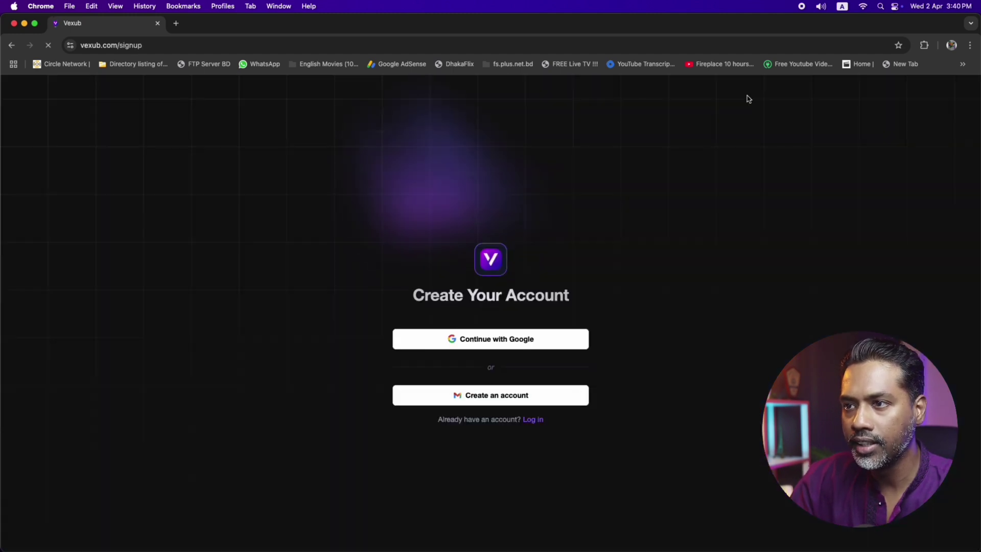
- Register a new account with an e-mail address and password instead of Google sign-up
{"action": "left_click", "coordinate": [511, 342]}
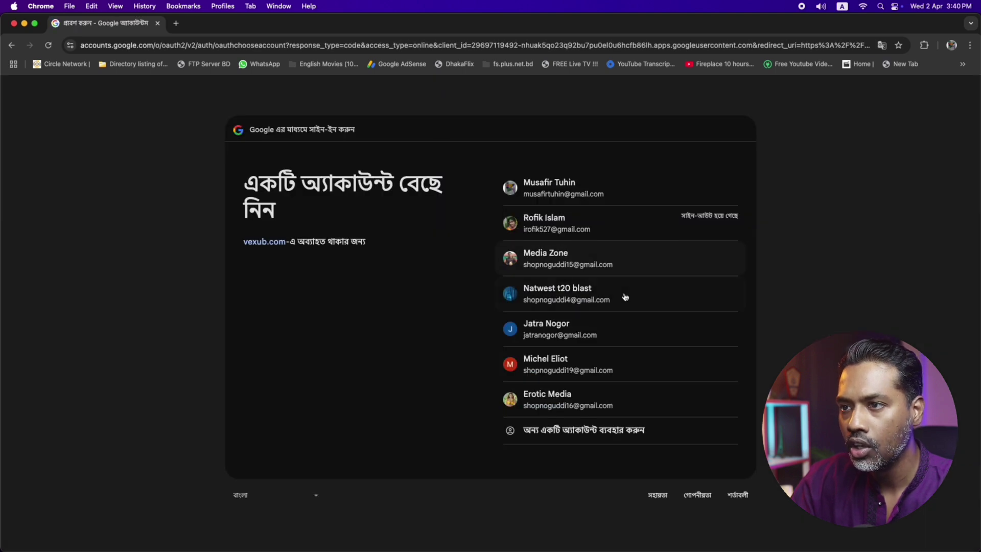
{"action": "left_click", "coordinate": [11, 45]}
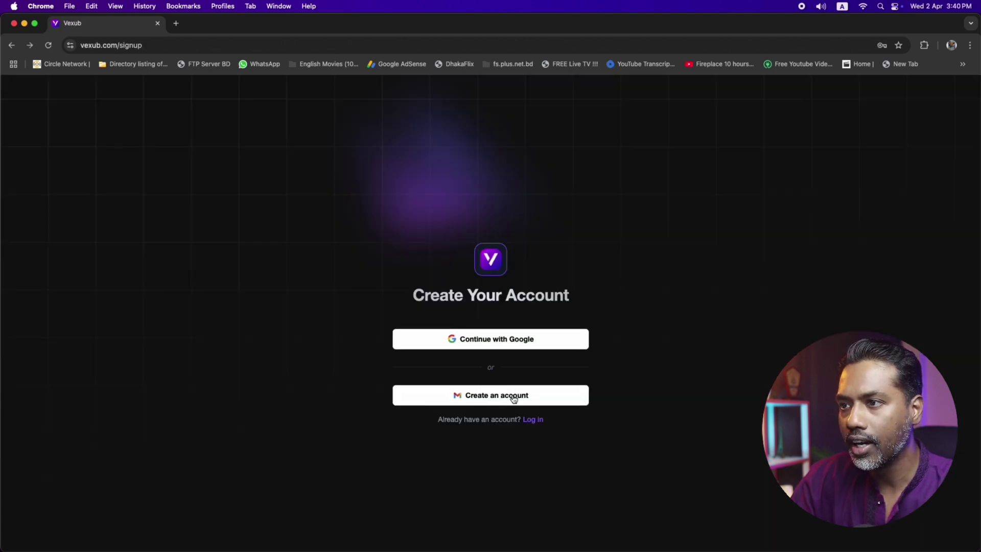
{"action": "left_click", "coordinate": [514, 398]}
{"action": "left_click", "coordinate": [478, 353]}
{"action": "left_click", "coordinate": [495, 387]}
{"action": "left_click", "coordinate": [481, 398]}
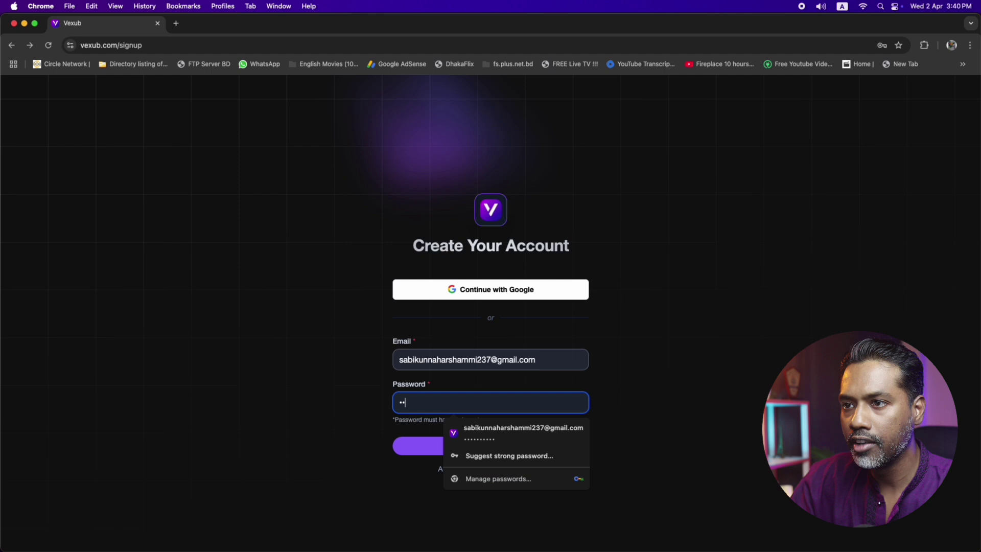
{"action": "type", "text": "•••••••••••••••••"}
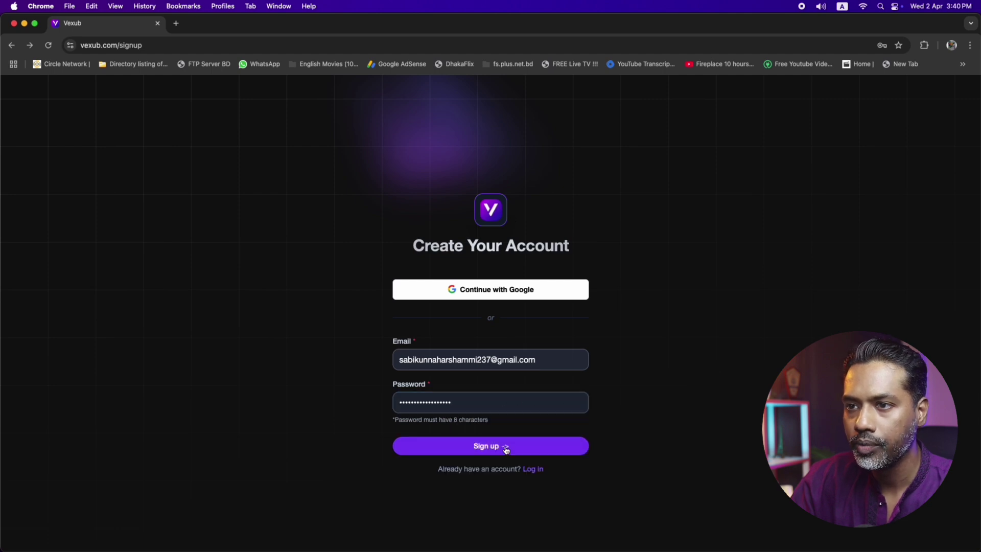
{"action": "left_click", "coordinate": [506, 449]}
- Log in with the new account's e-mail and password to reach the Projects dashboard
{"action": "left_click", "coordinate": [436, 367]}
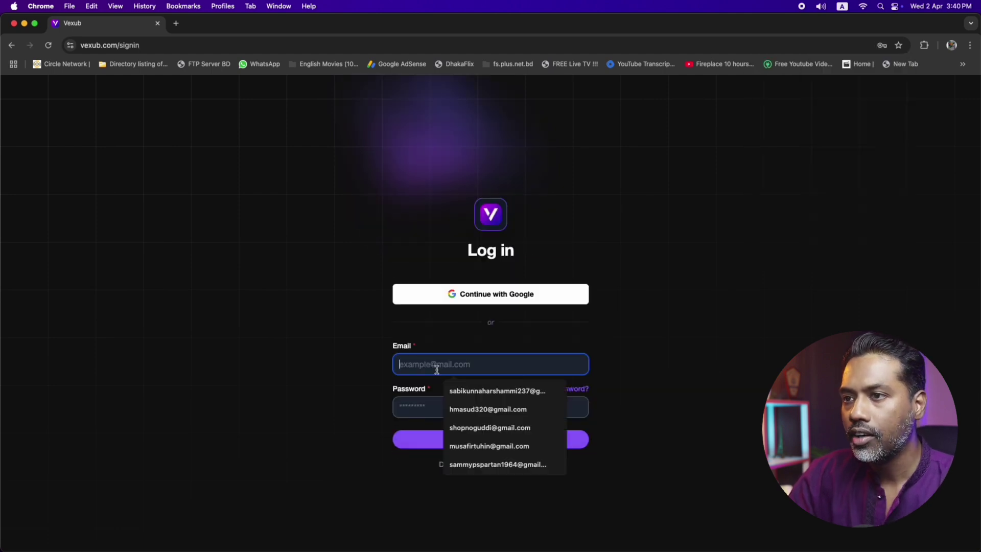
{"action": "left_click", "coordinate": [490, 388]}
{"action": "left_click", "coordinate": [401, 407]}
{"action": "left_click", "coordinate": [414, 440]}
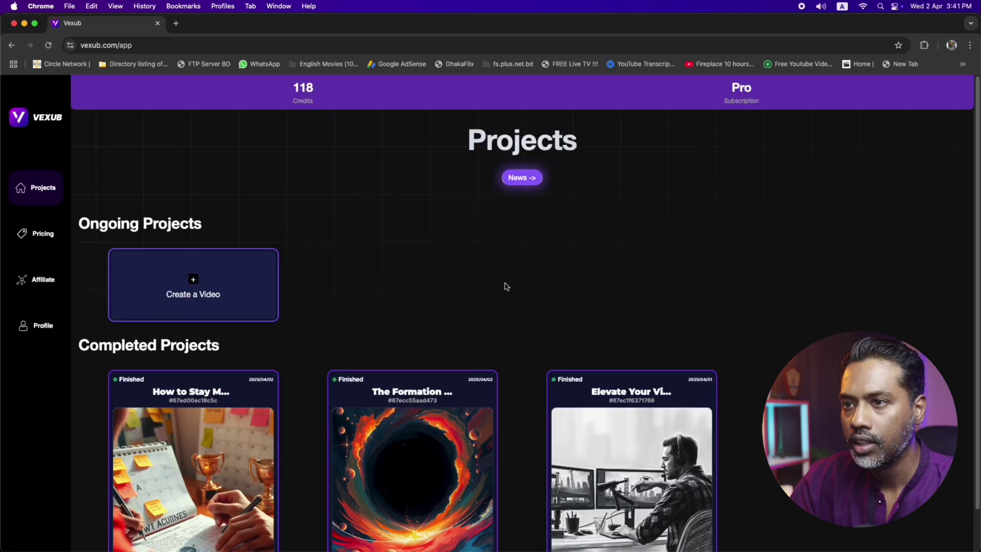
- Start a new project from the Create a Video card under Ongoing Projects
{"action": "left_click", "coordinate": [442, 438]}
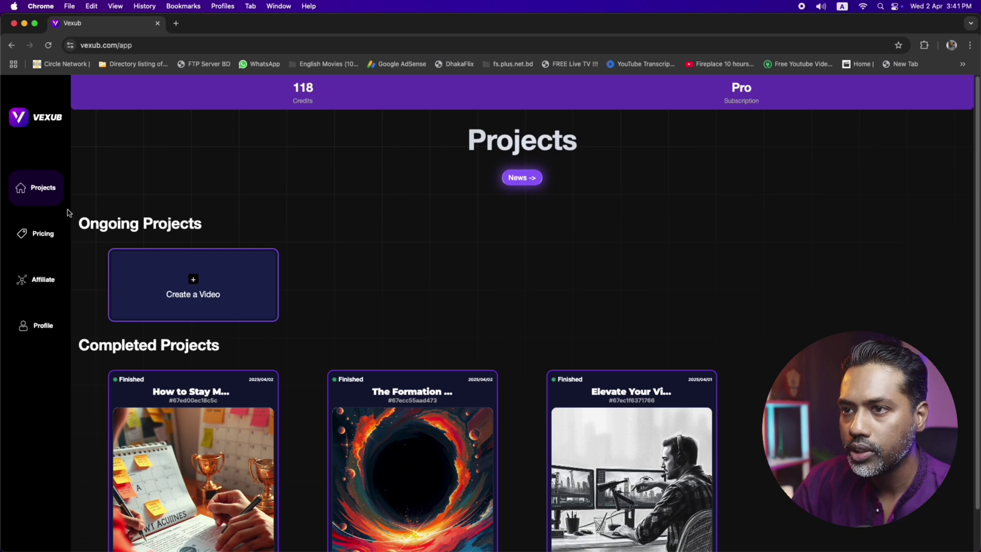
{"action": "left_click", "coordinate": [202, 286]}
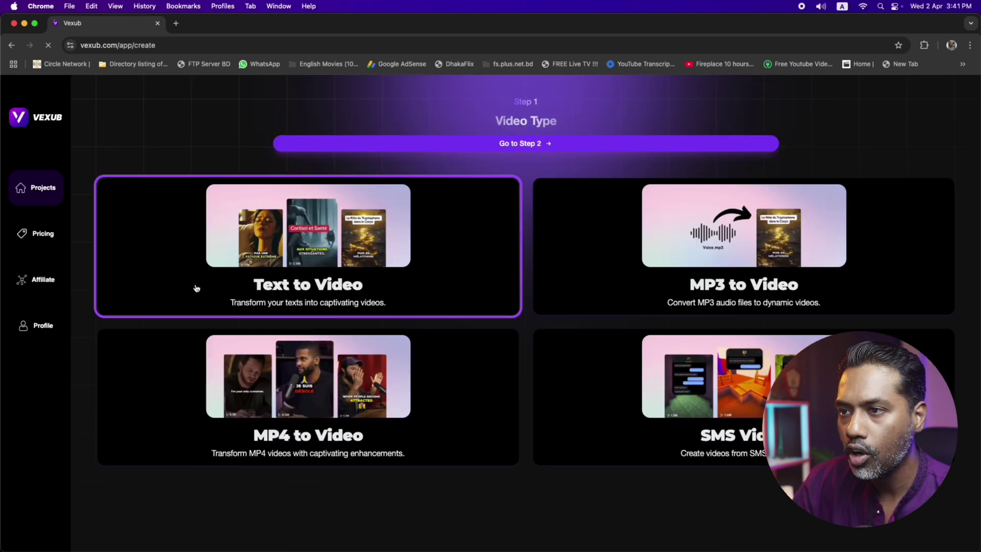
- Compare the MP3, MP4 and SMS video types, then choose Text to Video and continue
{"action": "left_click", "coordinate": [741, 257]}
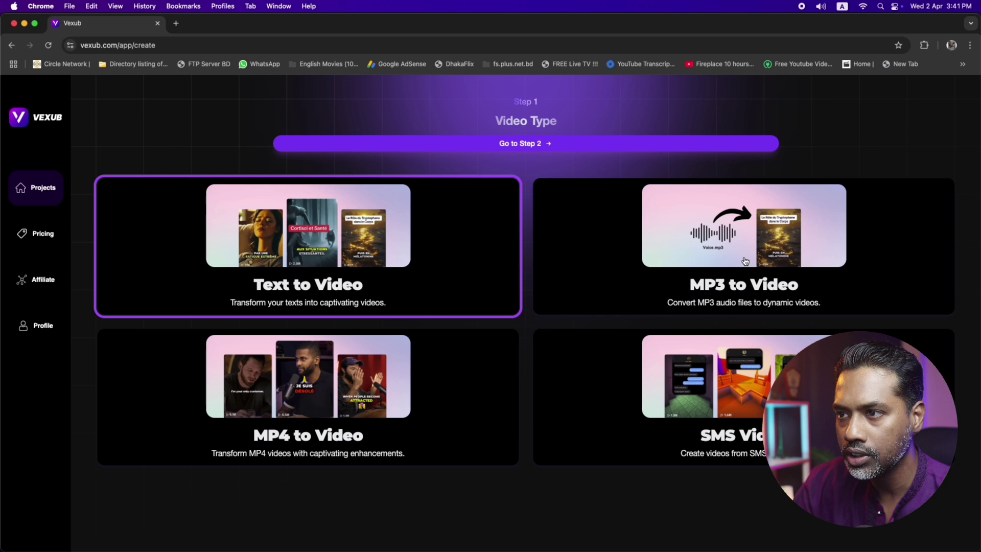
{"action": "left_click", "coordinate": [745, 261]}
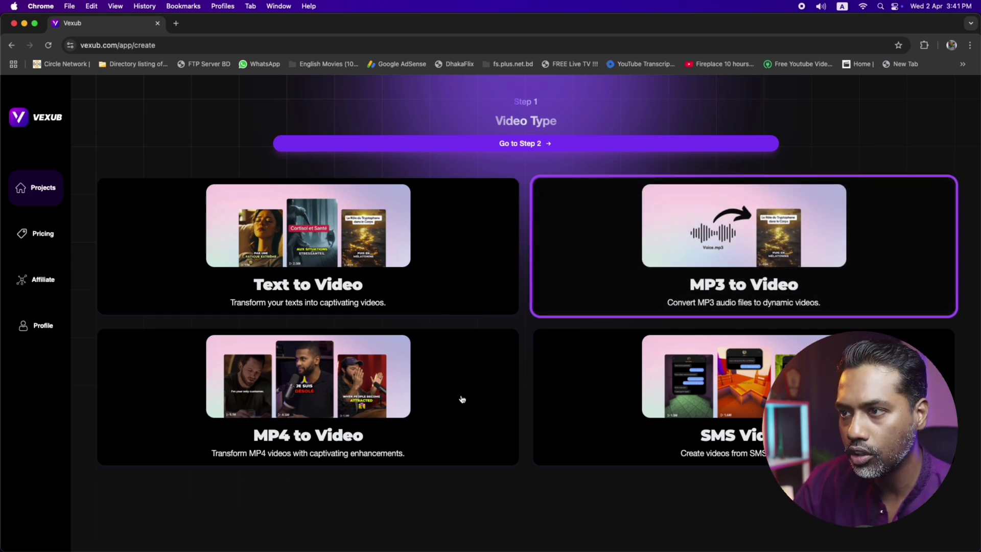
{"action": "left_click", "coordinate": [380, 397]}
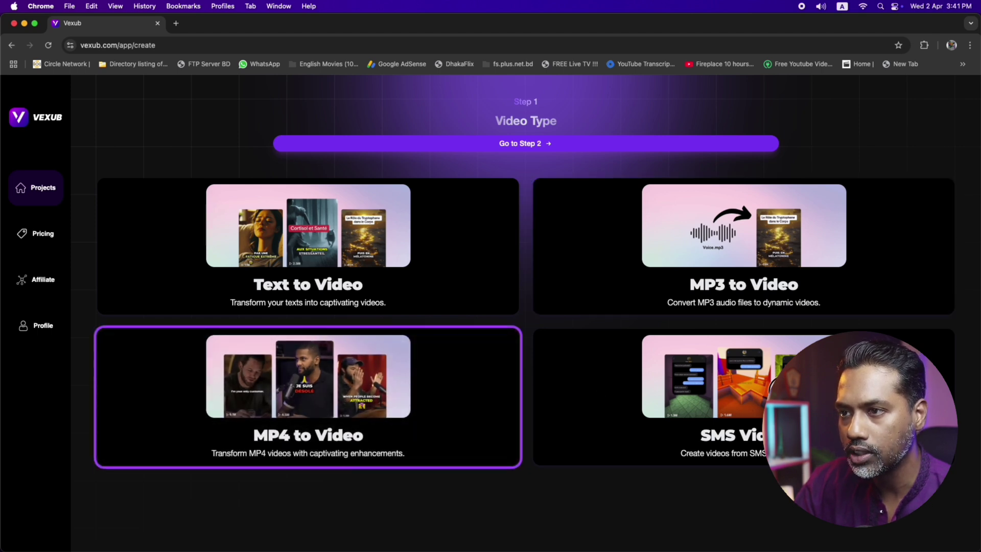
{"action": "left_click", "coordinate": [731, 394]}
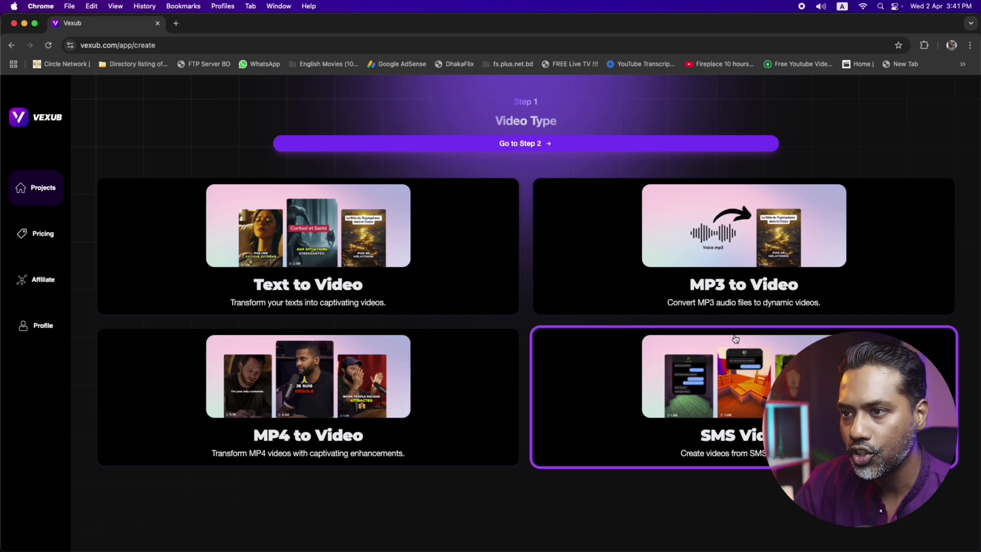
{"action": "left_click", "coordinate": [410, 258]}
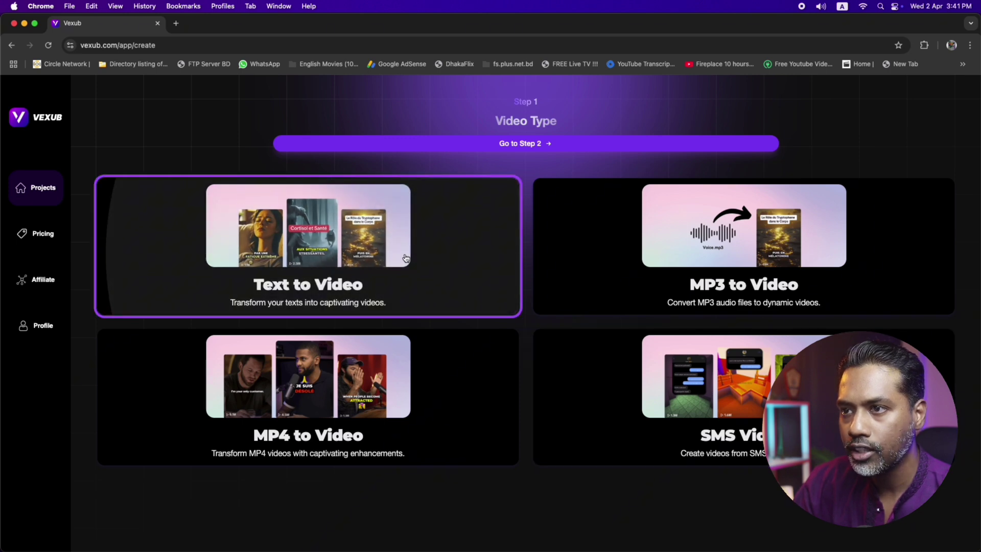
{"action": "left_click", "coordinate": [516, 144]}
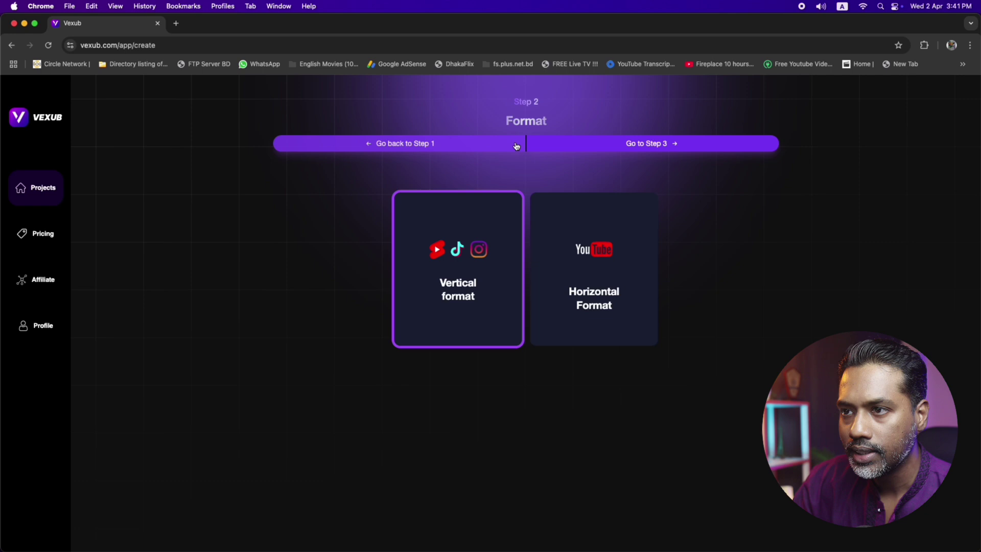
- Try Horizontal format, settle on Vertical format, and proceed to Step 3
{"action": "left_click", "coordinate": [467, 266]}
{"action": "left_click", "coordinate": [576, 267]}
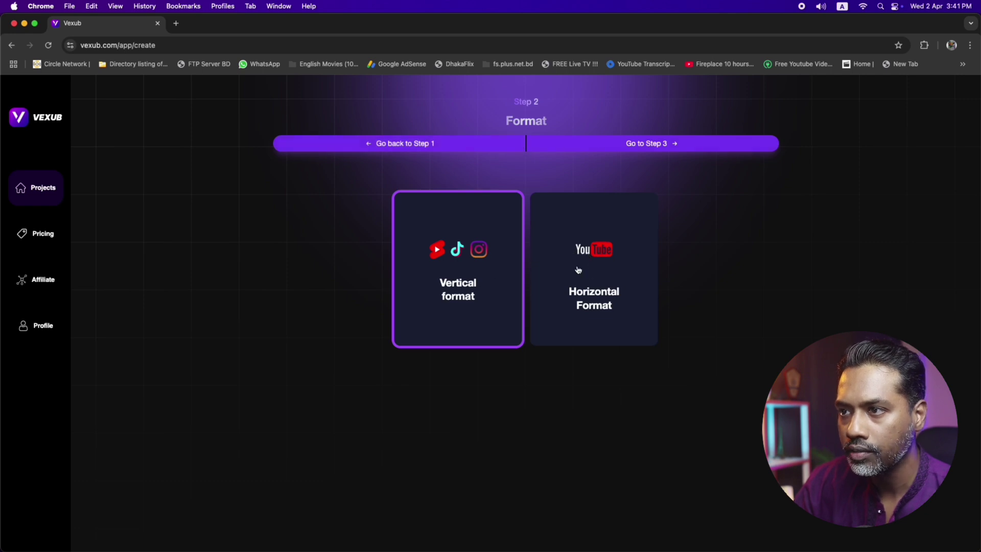
{"action": "left_click", "coordinate": [438, 273]}
{"action": "left_click", "coordinate": [587, 274]}
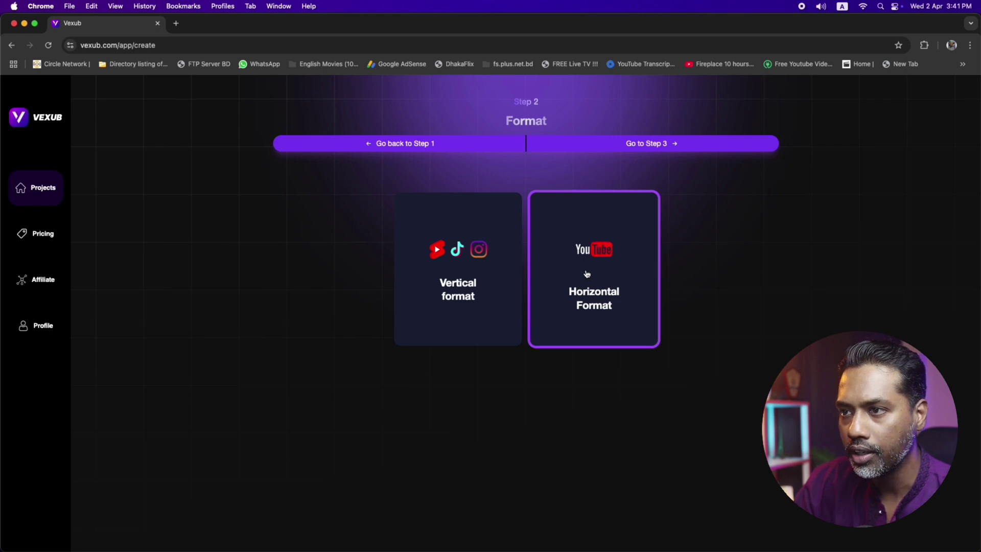
{"action": "left_click", "coordinate": [461, 273]}
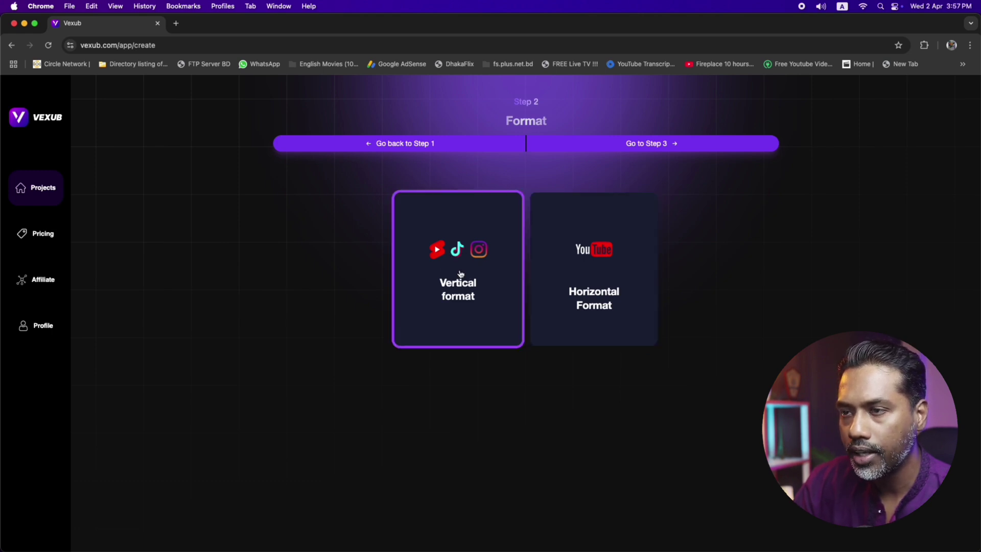
{"action": "left_click", "coordinate": [628, 144]}
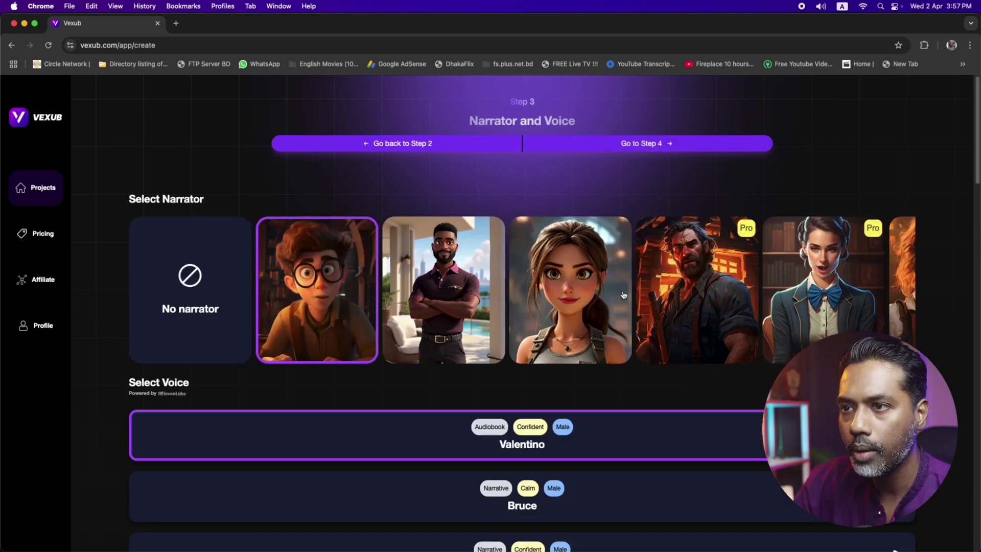
- Pick Elysia from the ElevenLabs voice list as narrator voice and proceed to Step 4
{"action": "left_click", "coordinate": [811, 289]}
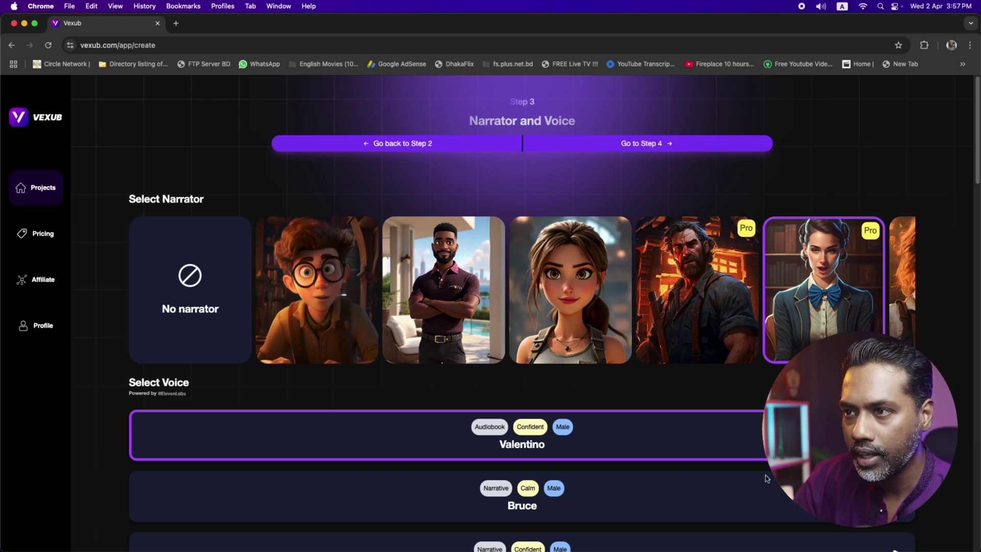
{"action": "scroll", "coordinate": [894, 550], "scroll_direction": "down", "scroll_amount": 1}
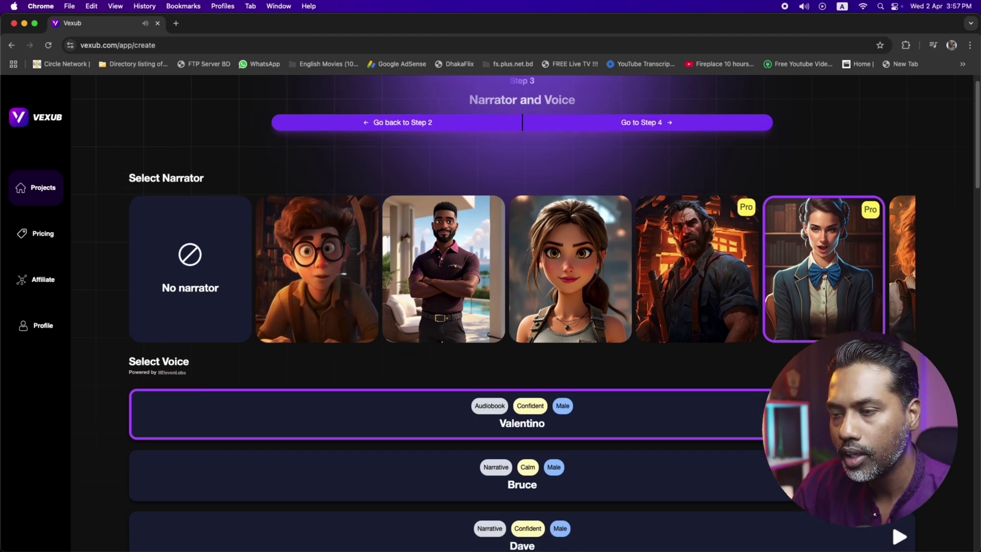
{"action": "scroll", "coordinate": [894, 542], "scroll_direction": "down", "scroll_amount": 7}
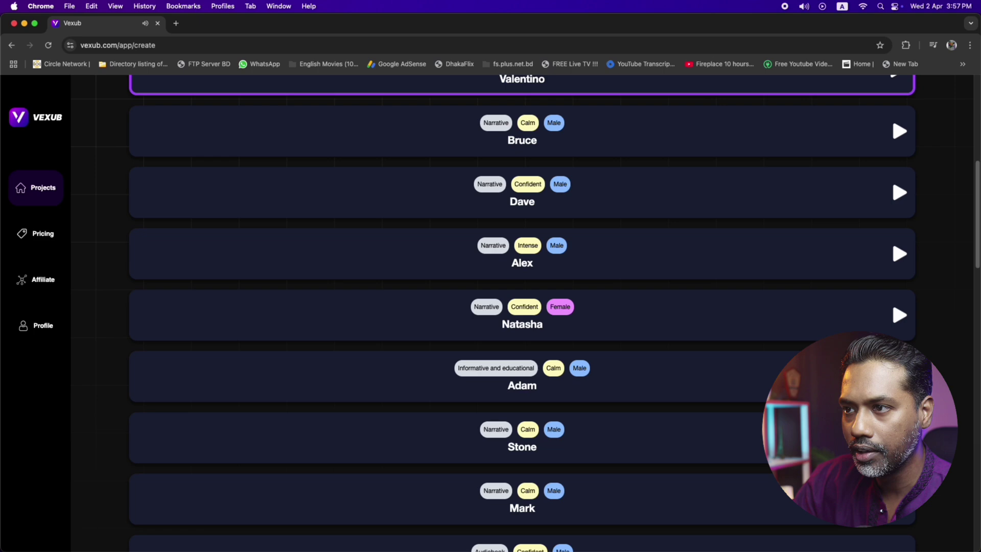
{"action": "scroll", "coordinate": [891, 240], "scroll_direction": "down", "scroll_amount": 7}
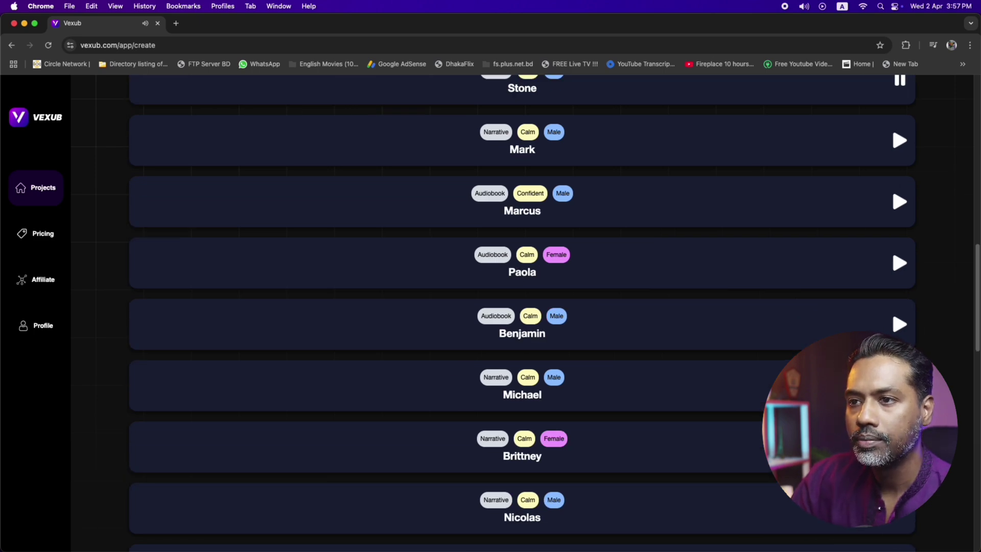
{"action": "scroll", "coordinate": [892, 240], "scroll_direction": "up", "scroll_amount": 10}
{"action": "scroll", "coordinate": [891, 225], "scroll_direction": "down", "scroll_amount": 3}
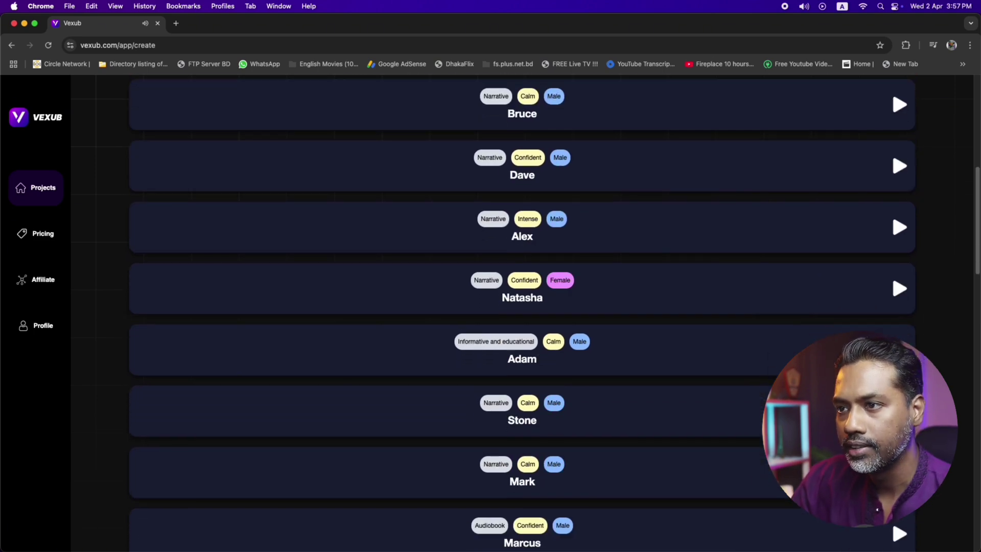
{"action": "scroll", "coordinate": [522, 311], "scroll_direction": "down", "scroll_amount": 15}
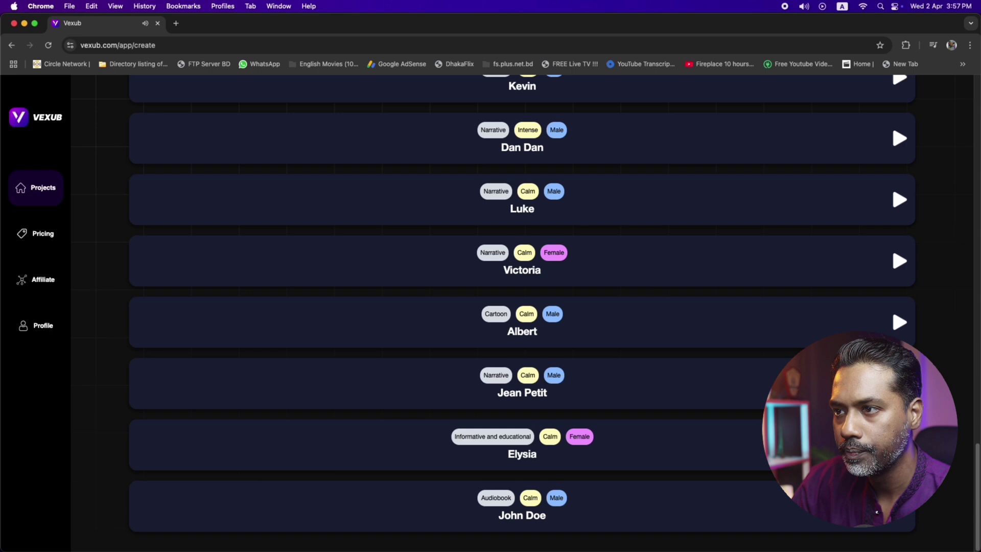
{"action": "left_click", "coordinate": [842, 444]}
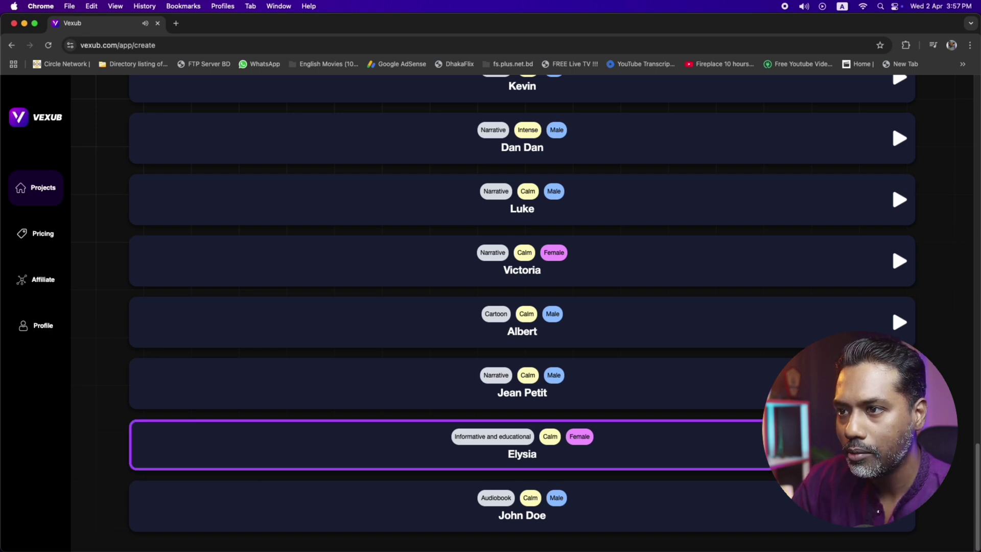
{"action": "scroll", "coordinate": [689, 423], "scroll_direction": "up", "scroll_amount": 20}
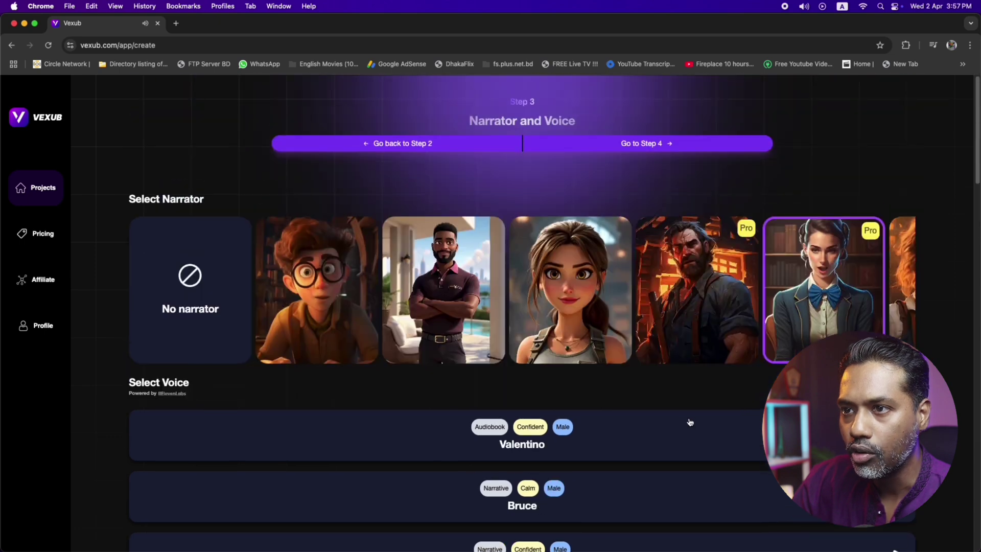
{"action": "left_click", "coordinate": [656, 145]}
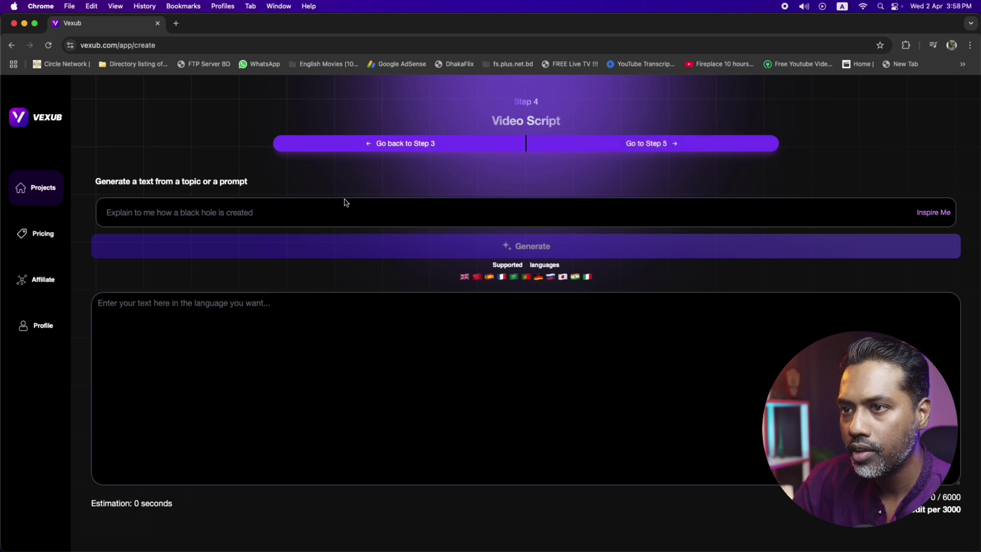
- Generate a script from the prompt 'explain to me ho to stay motivated' and proceed to Step 5
{"action": "left_click", "coordinate": [314, 214]}
{"action": "type", "text": "explain to me "}
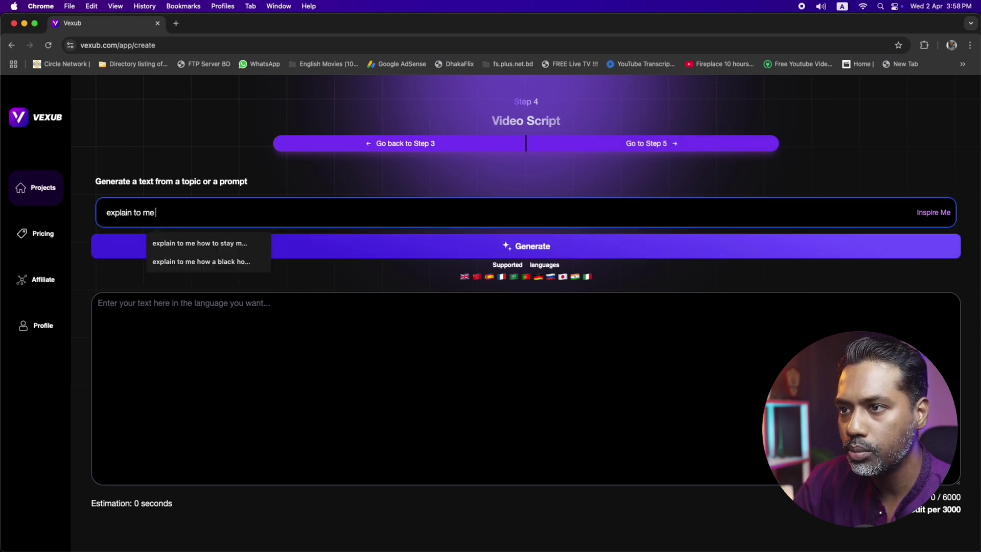
{"action": "type", "text": "ho to stay motivated"}
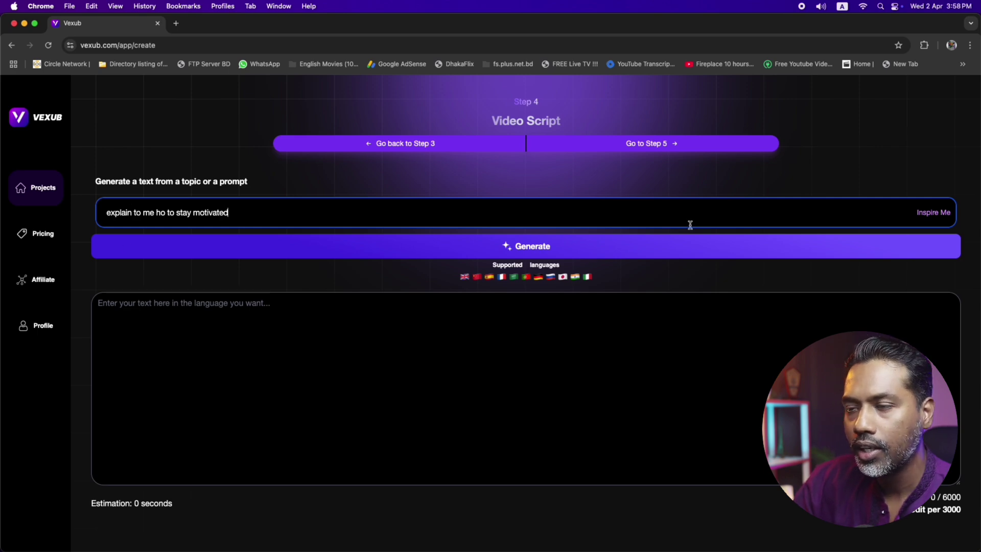
{"action": "left_click", "coordinate": [529, 244]}
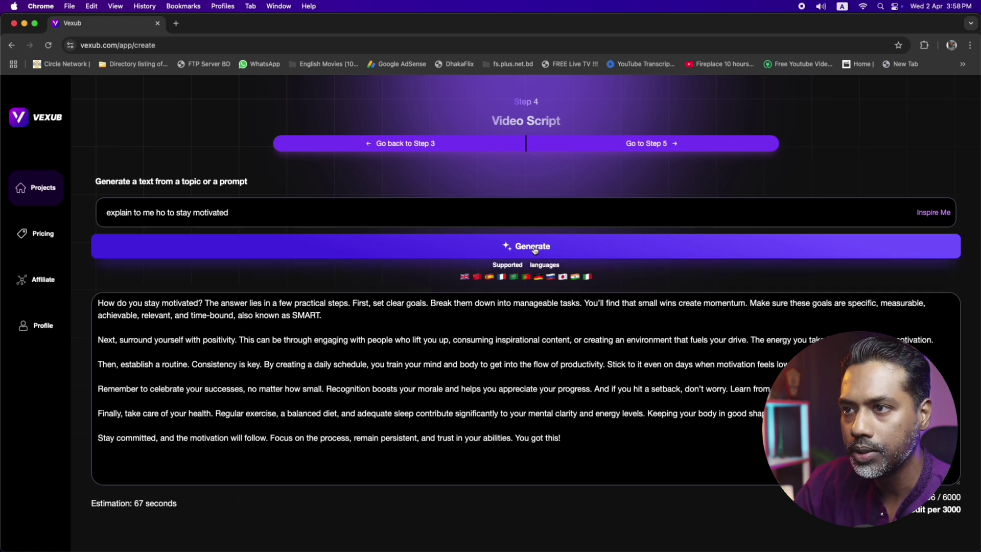
{"action": "left_click", "coordinate": [628, 147]}
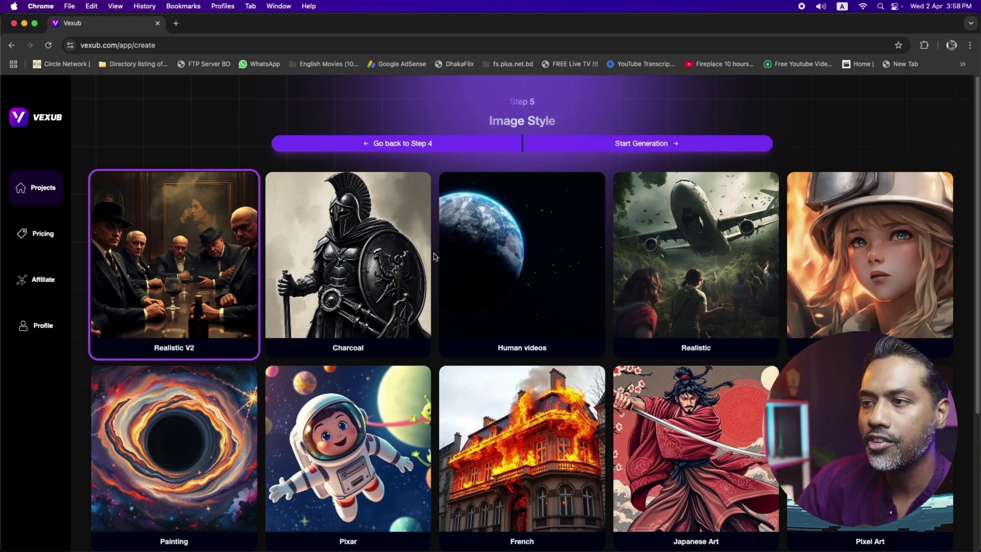
- Preview Charcoal, Human videos and Anime styles, keep Realistic V2, and start generation
{"action": "left_click", "coordinate": [416, 256]}
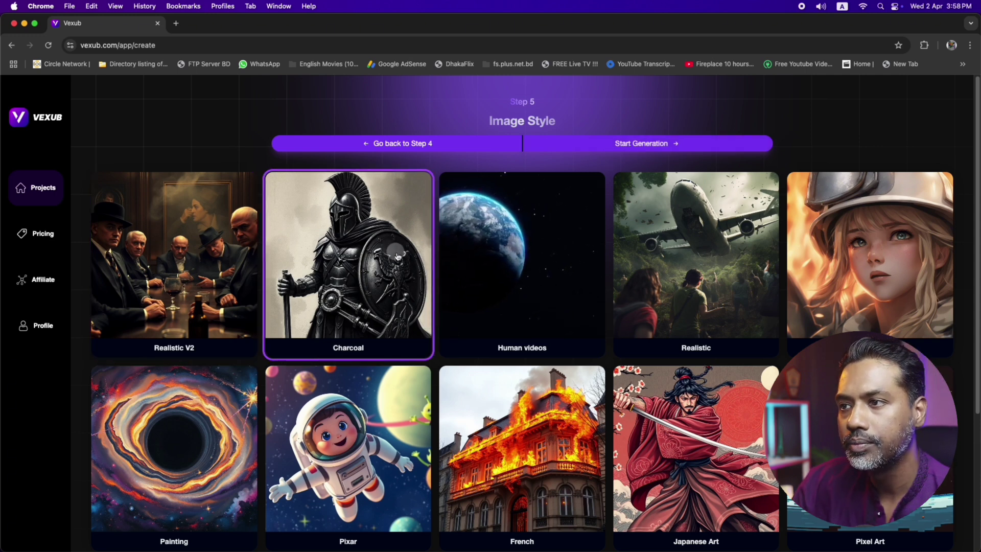
{"action": "left_click", "coordinate": [498, 261]}
{"action": "left_click", "coordinate": [896, 248]}
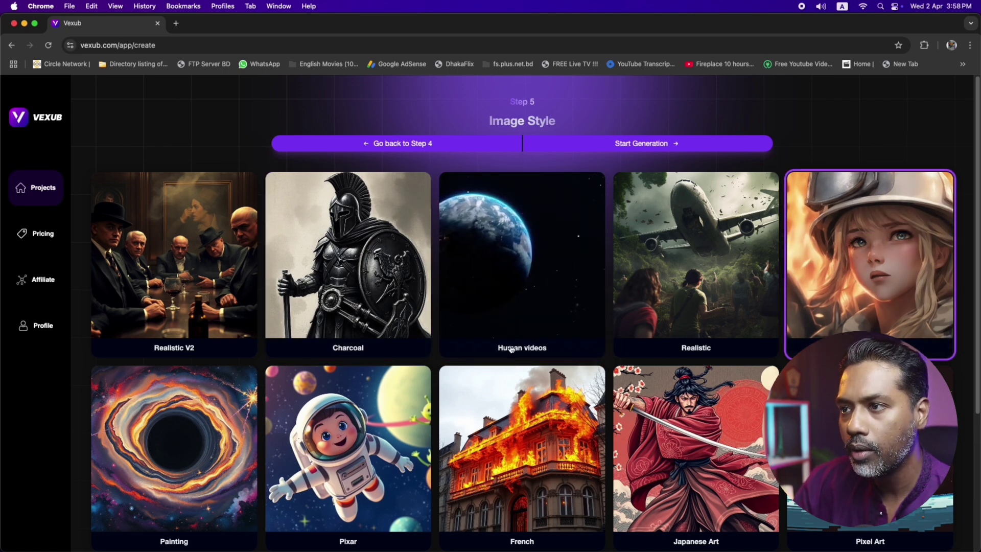
{"action": "scroll", "coordinate": [339, 434], "scroll_direction": "down", "scroll_amount": 4}
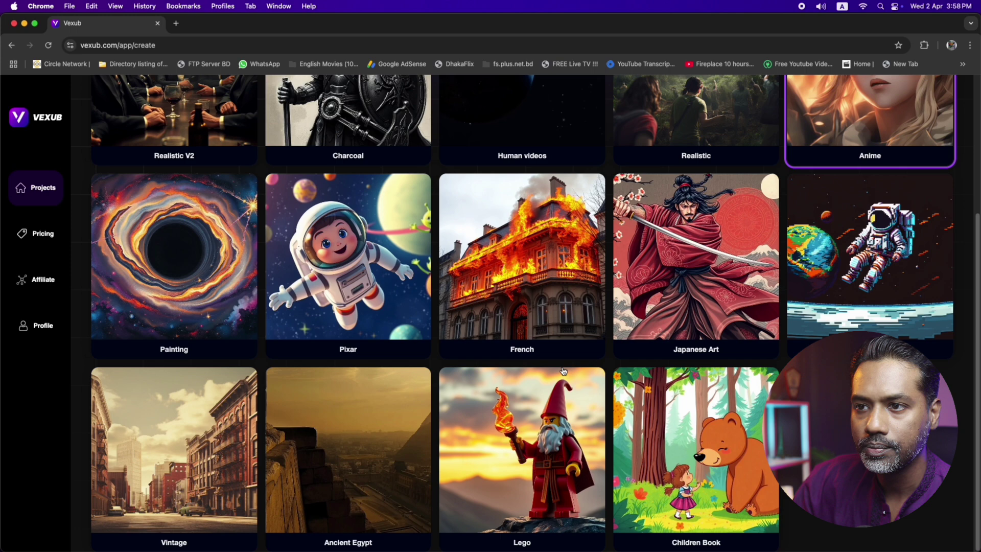
{"action": "scroll", "coordinate": [167, 268], "scroll_direction": "up", "scroll_amount": 4}
{"action": "left_click", "coordinate": [167, 268]}
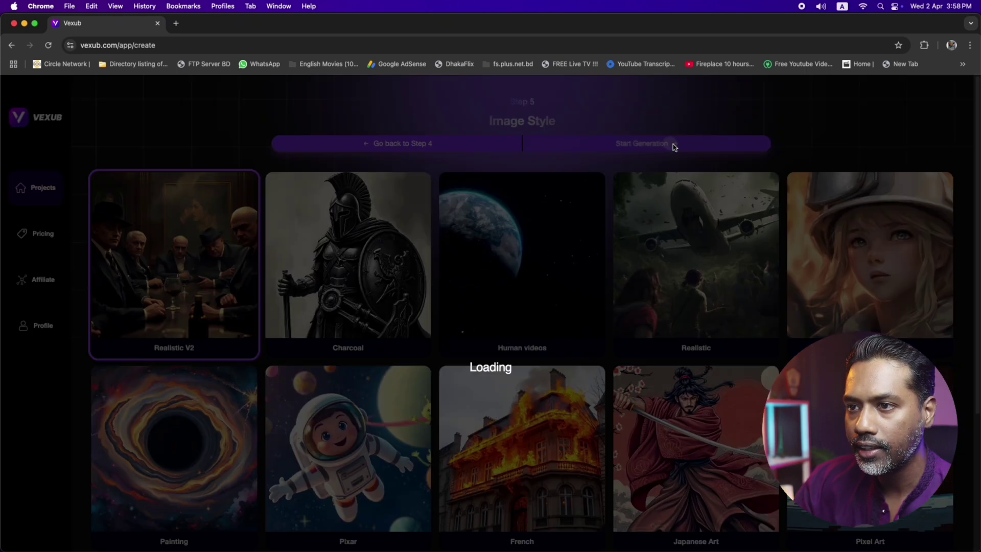
{"action": "left_click", "coordinate": [673, 146]}
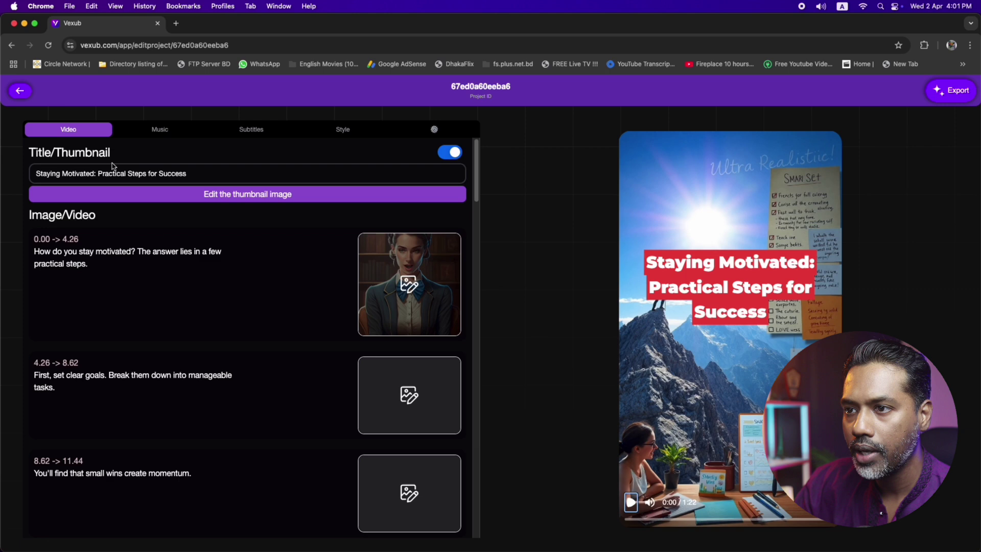
- Scroll through the generated scenes, play the preview, and check the third scene's image options
{"action": "scroll", "coordinate": [264, 276], "scroll_direction": "down", "scroll_amount": 10}
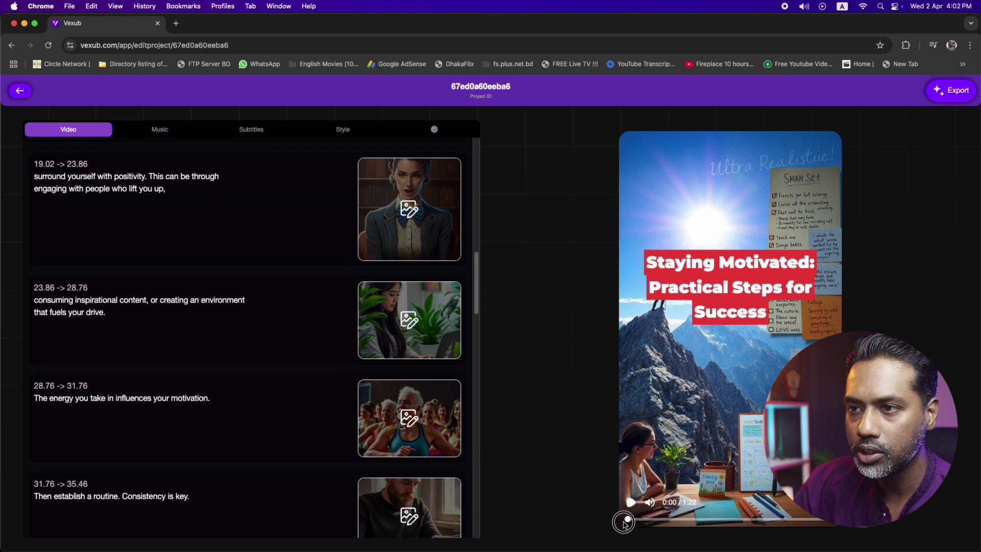
{"action": "left_click", "coordinate": [630, 502]}
{"action": "scroll", "coordinate": [361, 350], "scroll_direction": "up", "scroll_amount": 10}
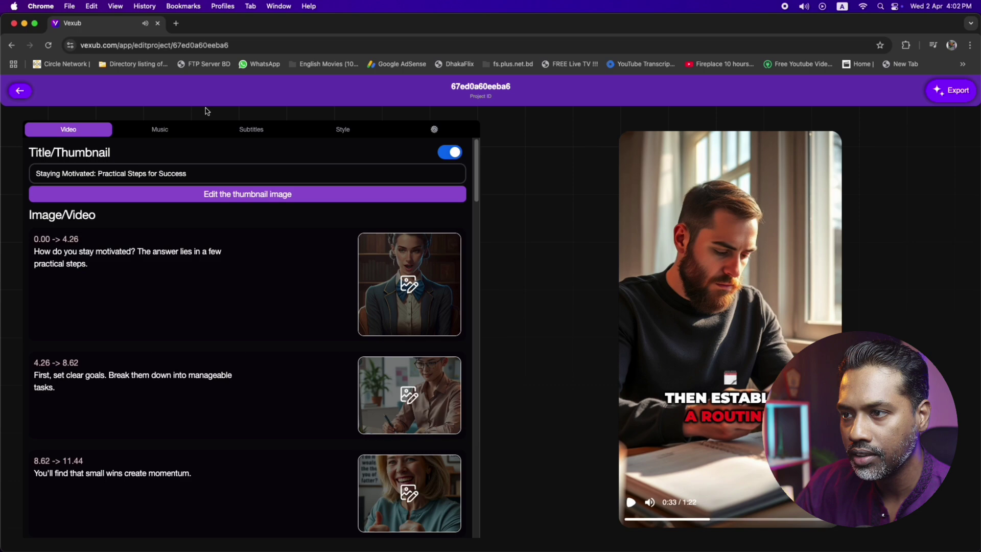
{"action": "scroll", "coordinate": [357, 409], "scroll_direction": "down", "scroll_amount": 1}
{"action": "left_click", "coordinate": [425, 485]}
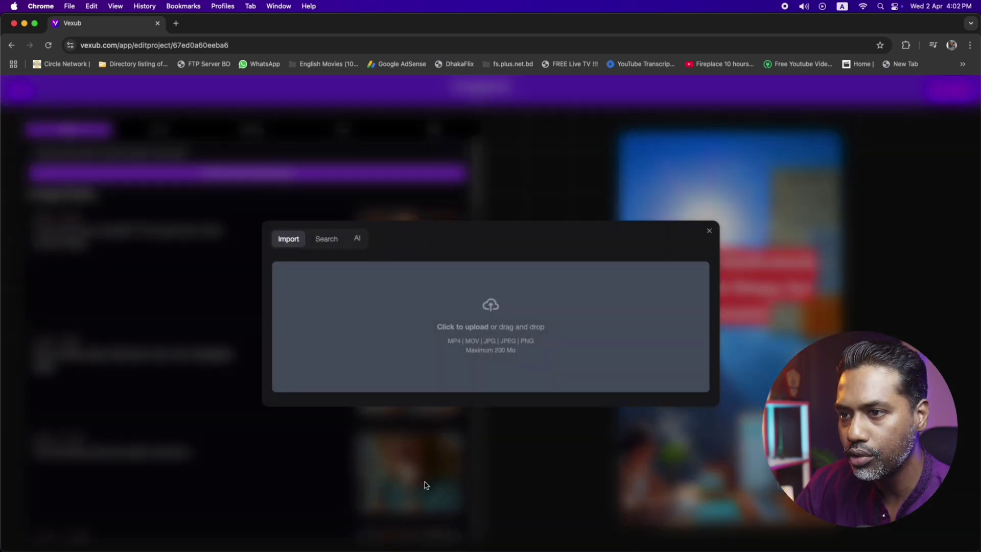
{"action": "left_click", "coordinate": [710, 230]}
{"action": "scroll", "coordinate": [245, 337], "scroll_direction": "down", "scroll_amount": 10}
{"action": "left_click", "coordinate": [636, 525]}
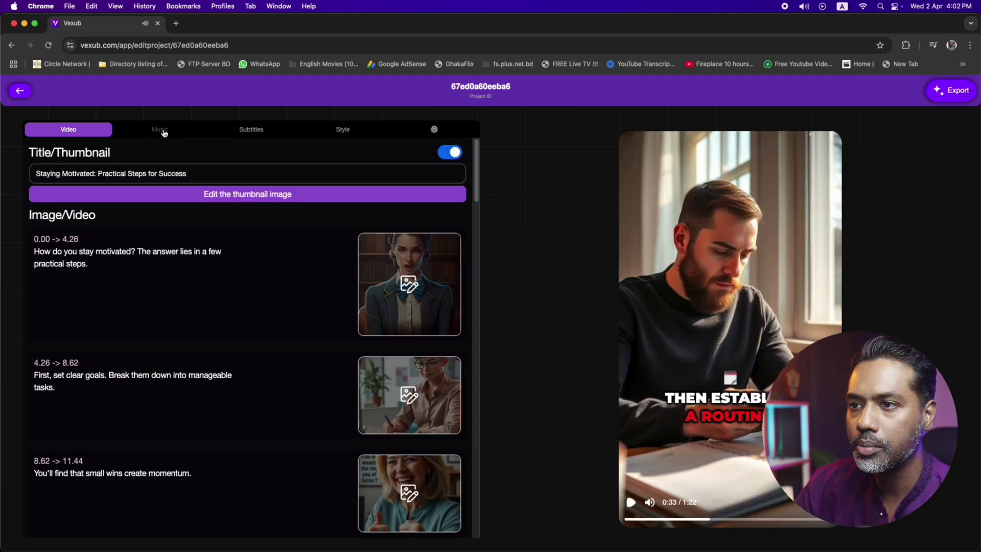
{"action": "left_click", "coordinate": [164, 132]}
- Set music volume to 10%, choose the FADE editing style over SLIDE and STATIC, and export
{"action": "left_click", "coordinate": [95, 231]}
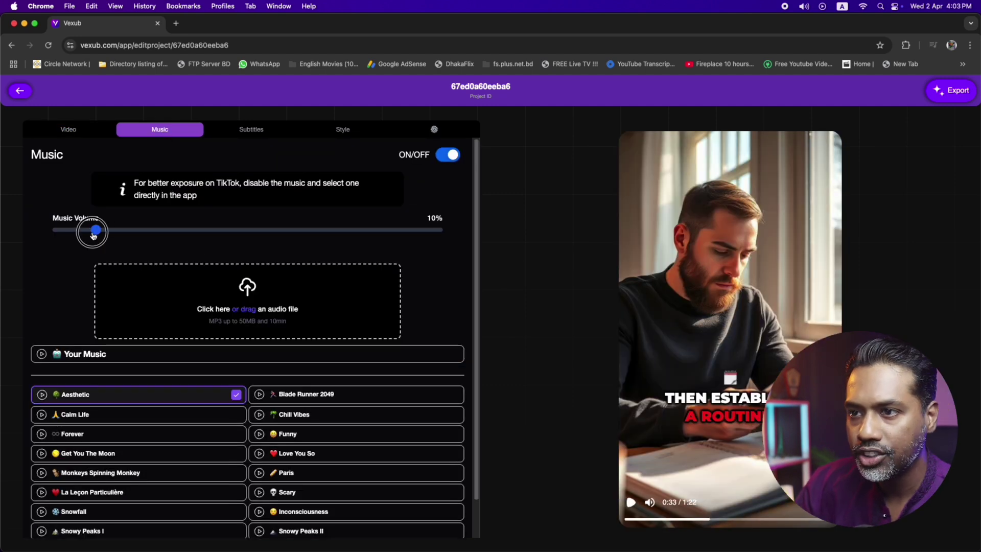
{"action": "left_click", "coordinate": [261, 132]}
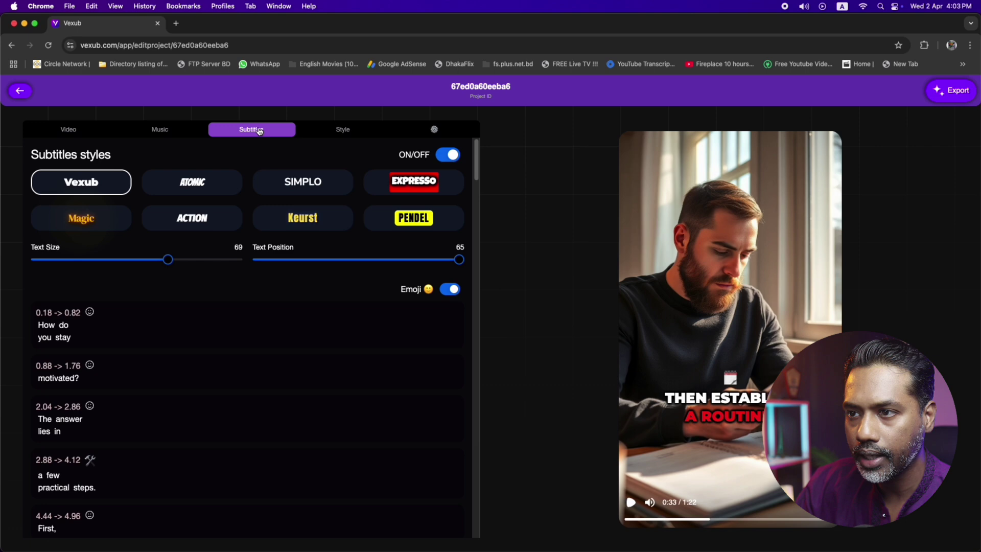
{"action": "left_click", "coordinate": [343, 129]}
{"action": "left_click", "coordinate": [247, 225]}
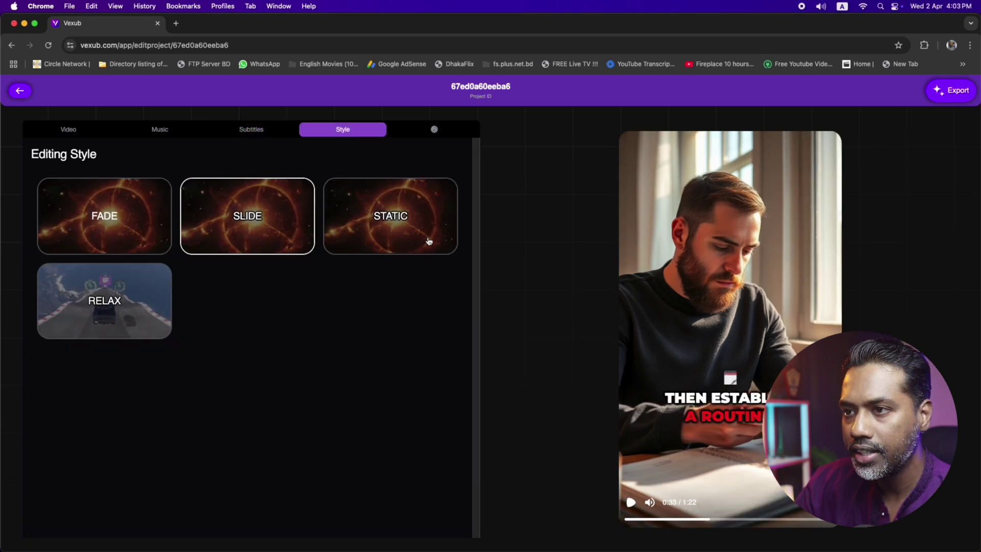
{"action": "left_click", "coordinate": [396, 229]}
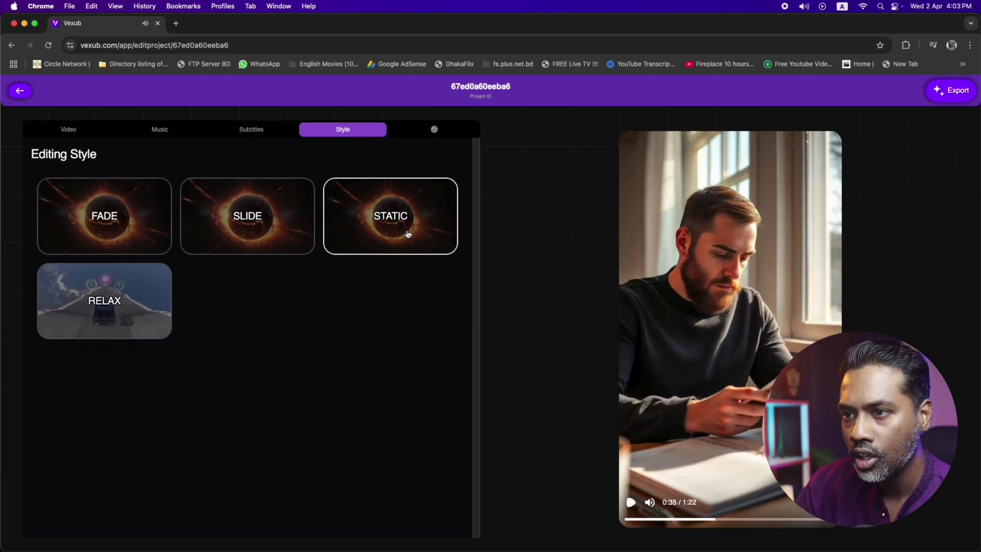
{"action": "left_click", "coordinate": [116, 225]}
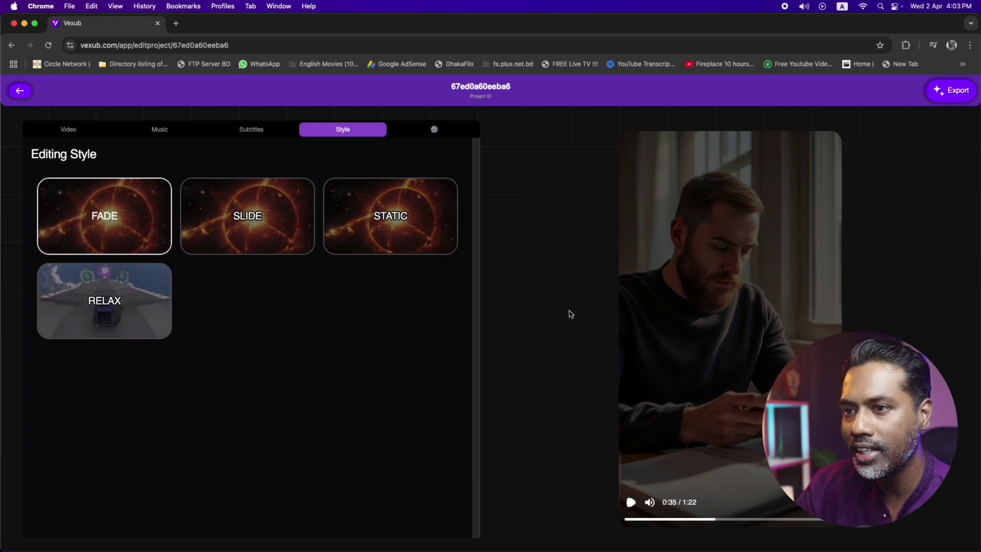
{"action": "left_click", "coordinate": [948, 94]}
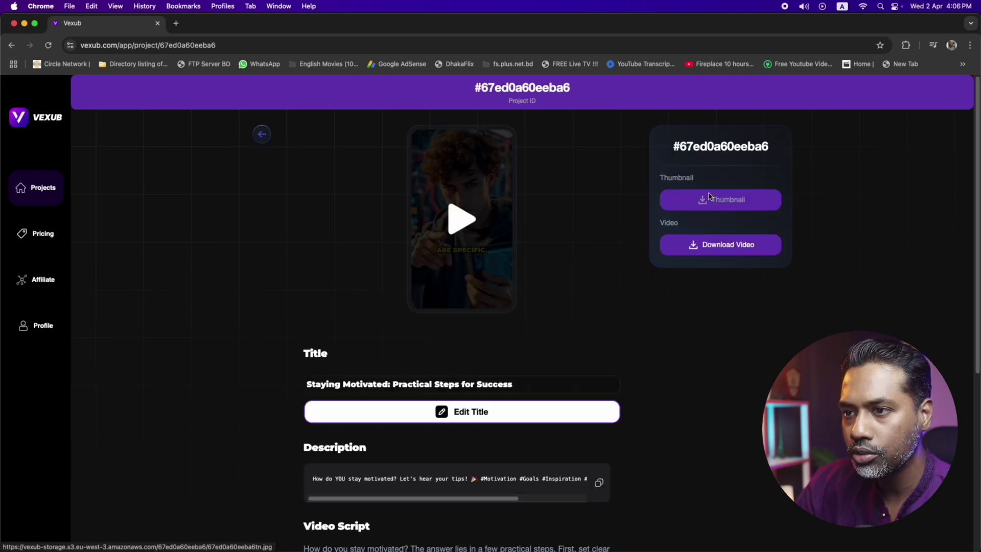
- Save the video's thumbnail image into the Downloads folder
{"action": "left_click", "coordinate": [709, 197]}
{"action": "left_click", "coordinate": [322, 235]}
{"action": "left_click", "coordinate": [670, 381]}
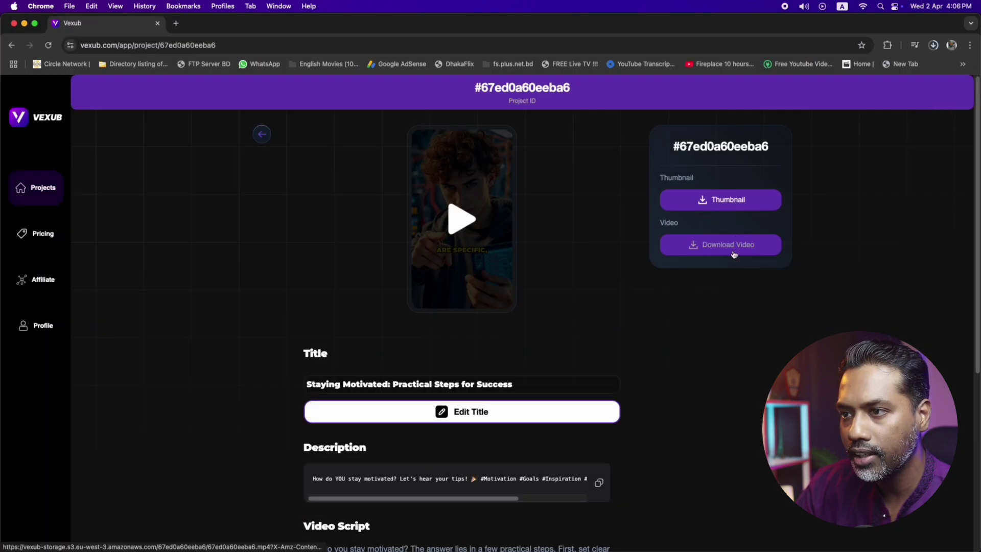
- Save the finished video file and confirm it in Chrome's recent downloads list
{"action": "left_click", "coordinate": [733, 250]}
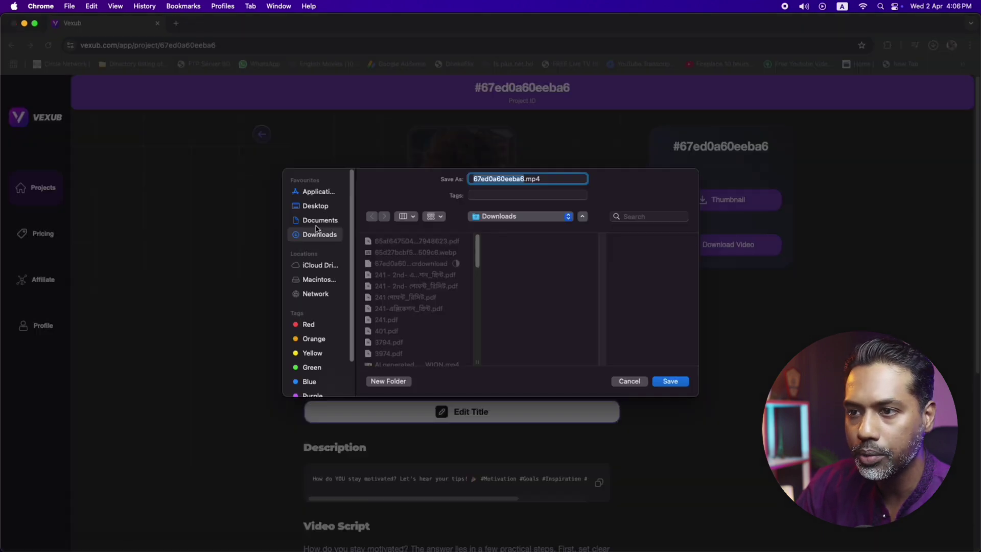
{"action": "left_click", "coordinate": [670, 381]}
{"action": "left_click", "coordinate": [932, 46]}
{"action": "left_click", "coordinate": [933, 46]}
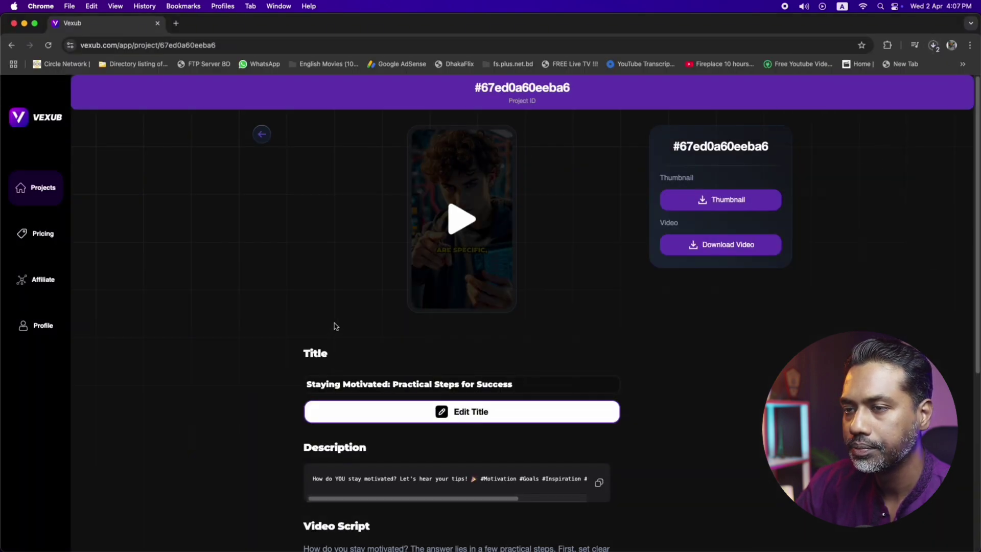